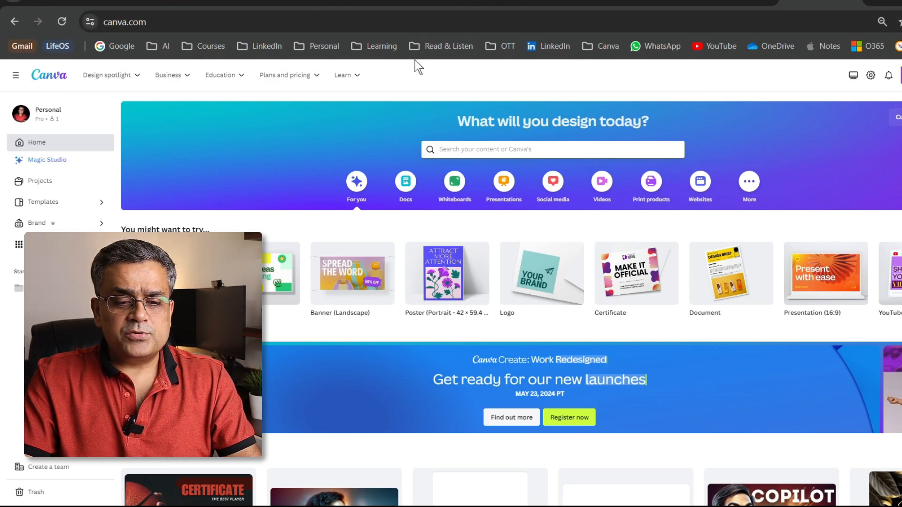
Search the Canva design library for "certificate templates" and browse the offered certificate designs
left_click(469, 149)
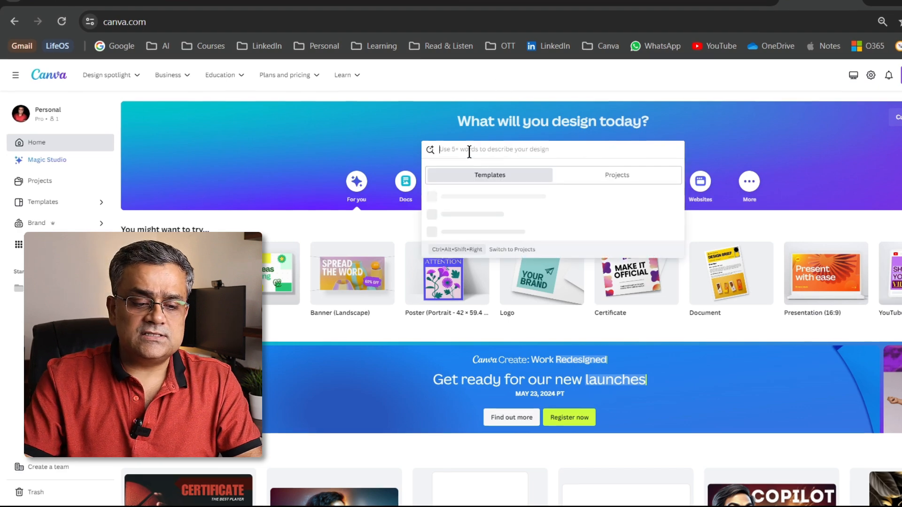
type("certifi")
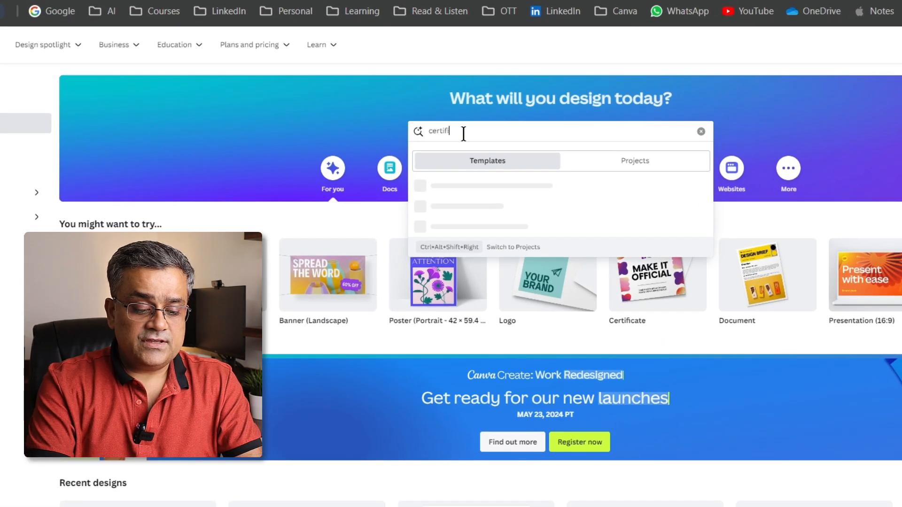
type("cate templates")
key("Return")
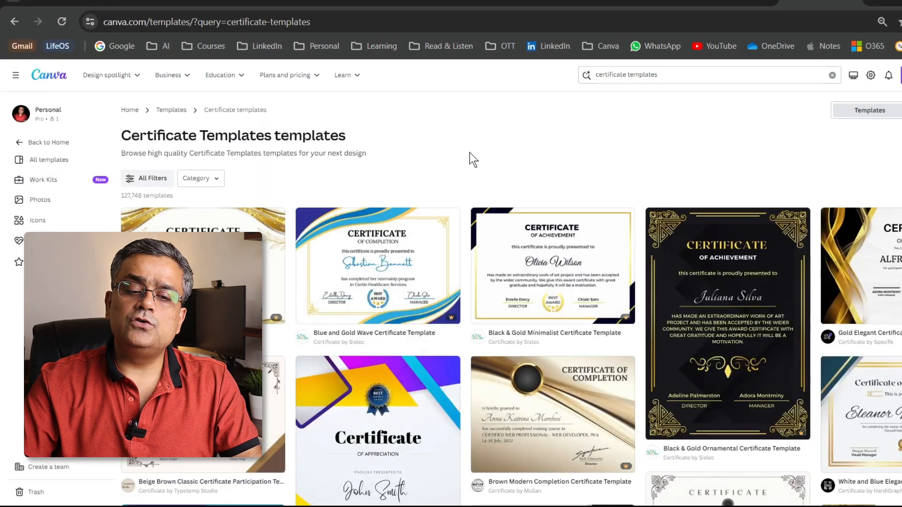
scroll(644, 185, "down", 3)
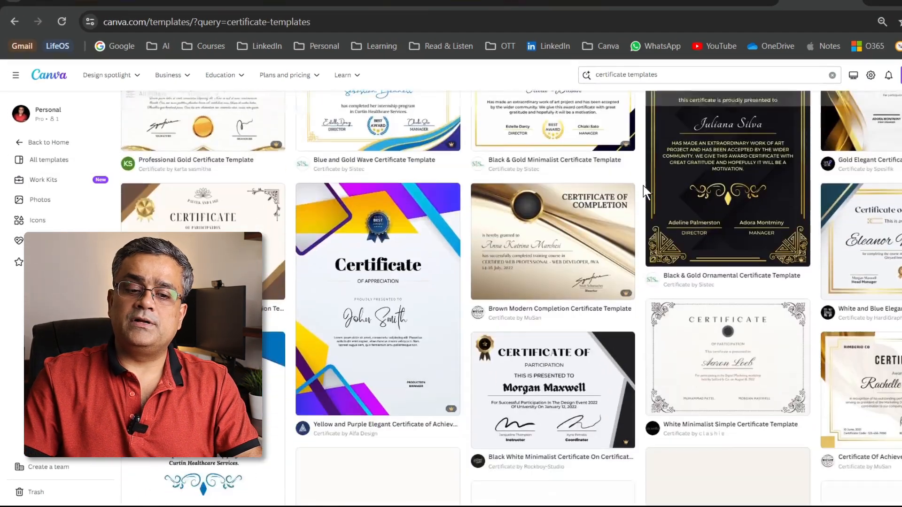
scroll(644, 185, "up", 3)
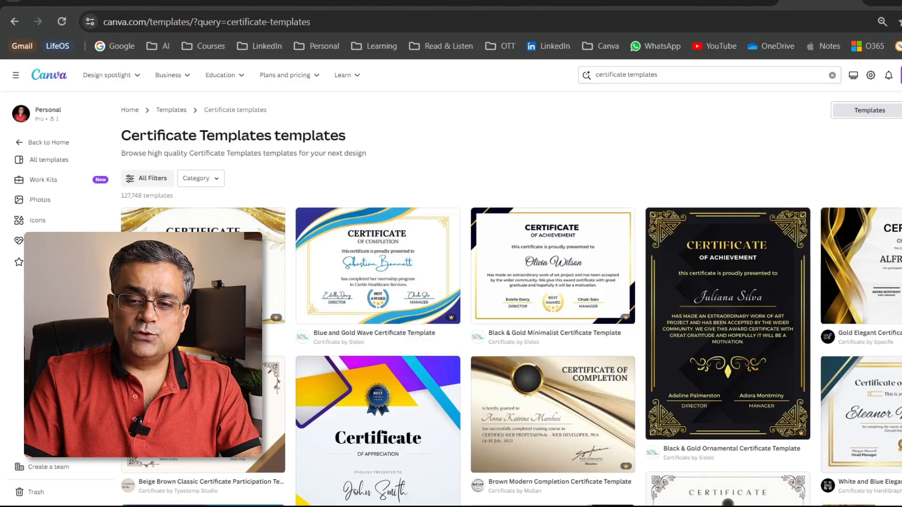
scroll(554, 301, "down", 20)
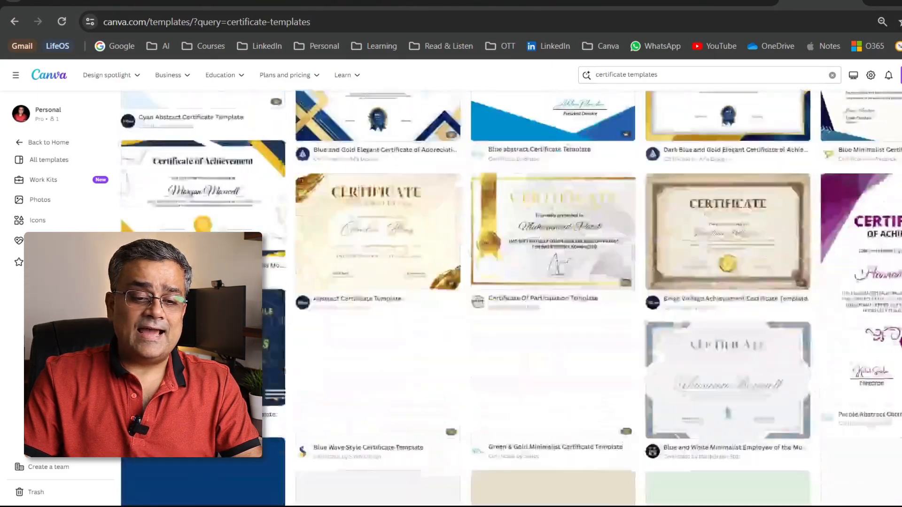
scroll(554, 301, "down", 2)
scroll(554, 301, "down", 5)
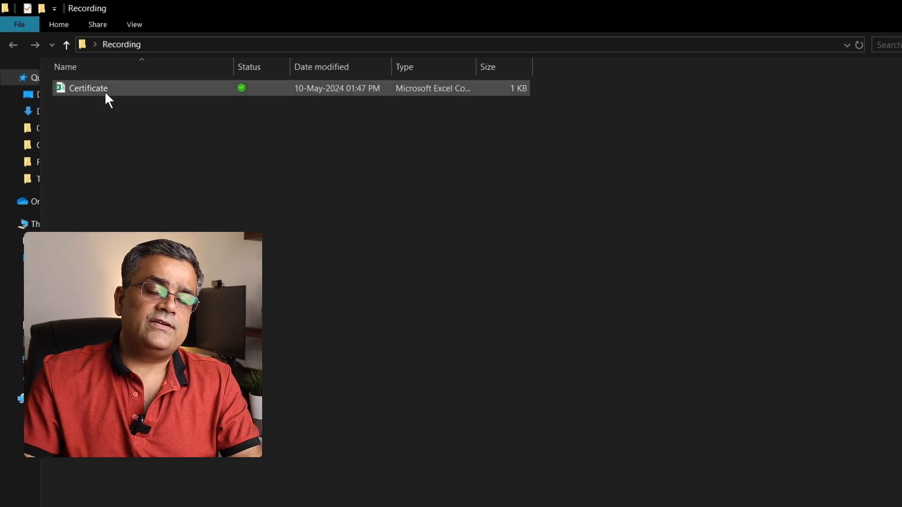
Open the Certificate CSV file from the Recording folder in Excel and review the entries in its Award and Name columns
double_click(104, 86)
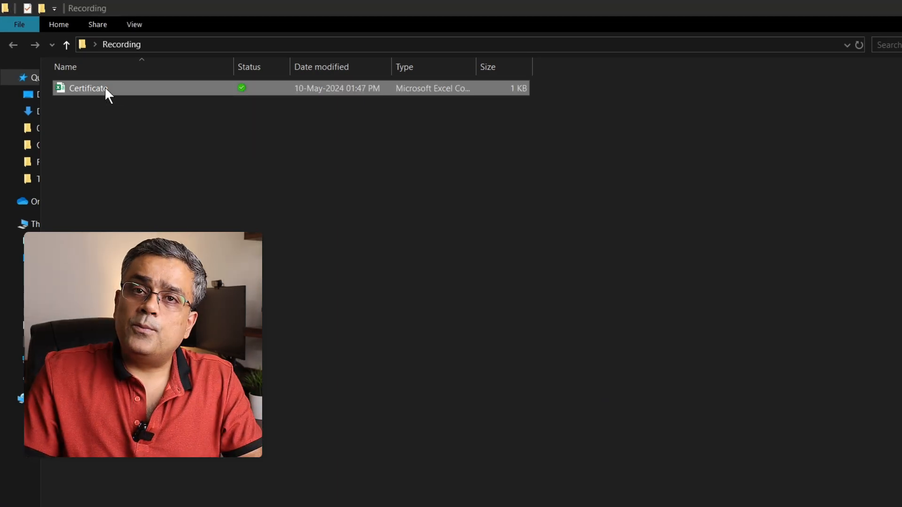
scroll(37, 127, "up", 5)
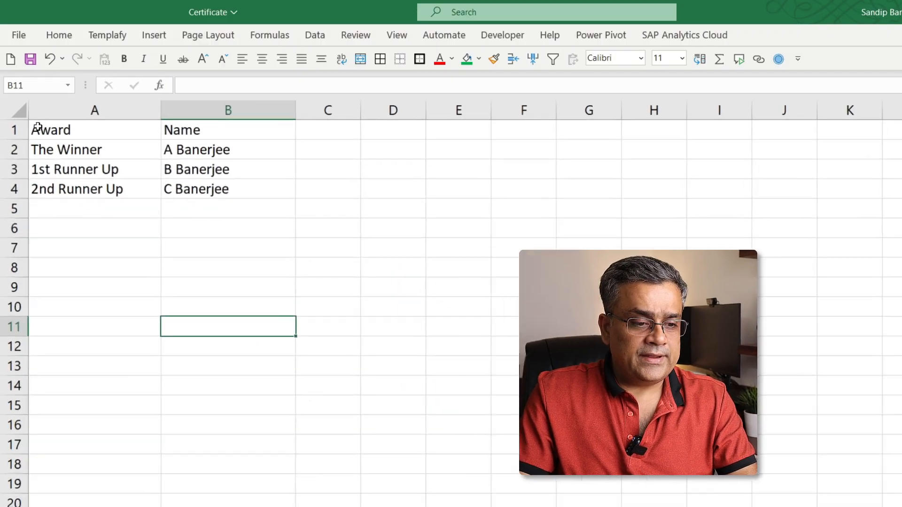
left_click(301, 325)
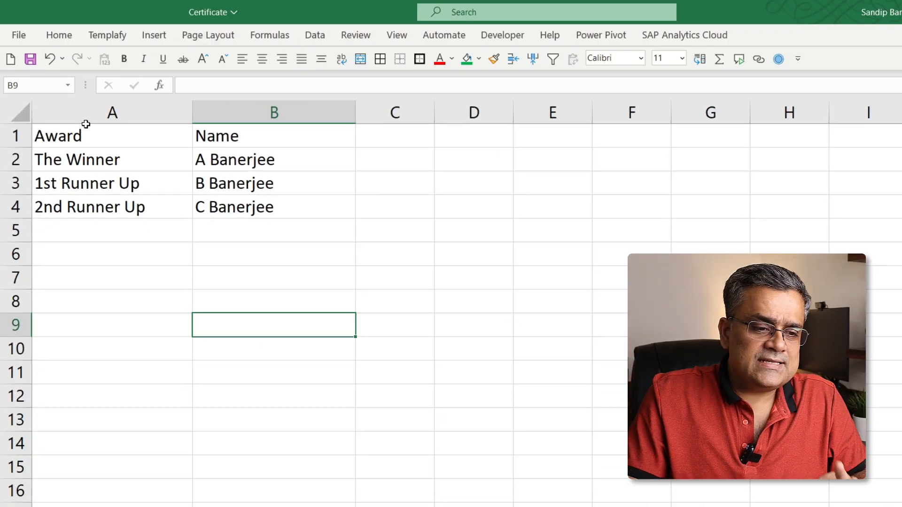
left_click(142, 133)
left_click(222, 133)
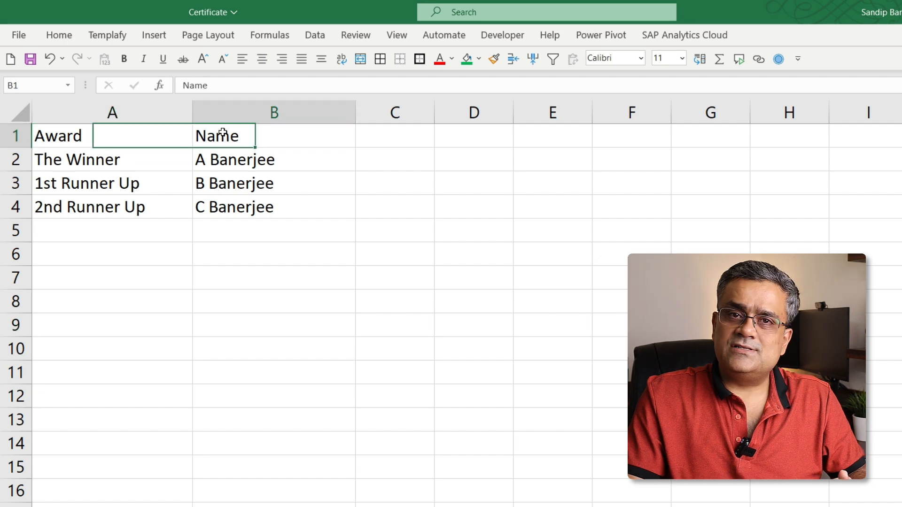
left_click(76, 165)
left_click(279, 158)
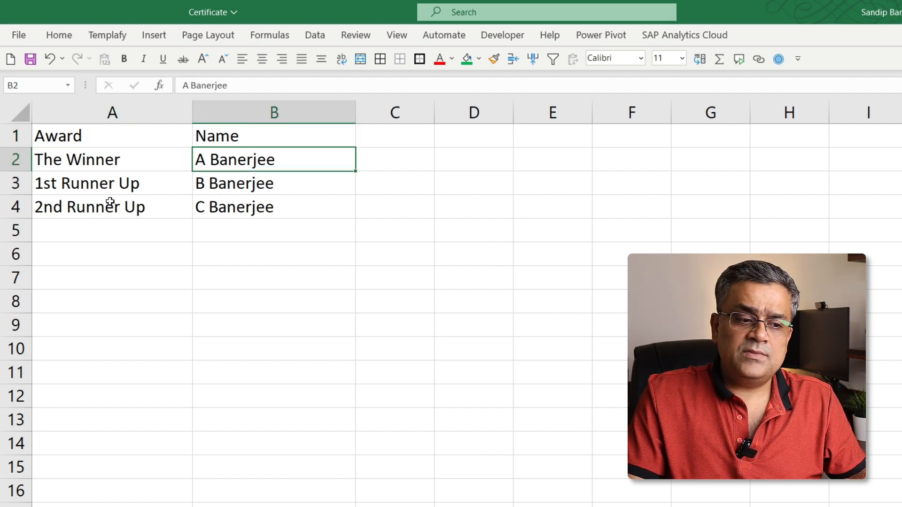
left_click(98, 187)
left_click(169, 202)
left_click(235, 210)
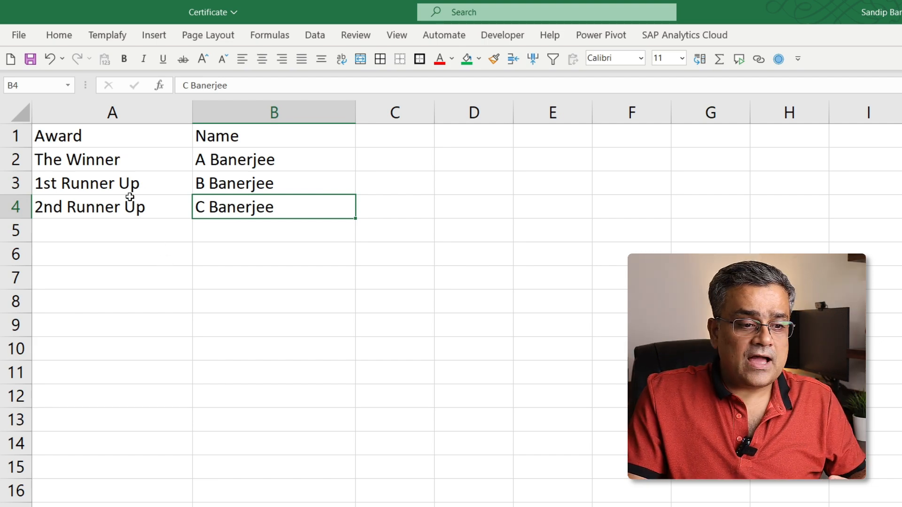
left_click_drag(136, 156, 112, 470)
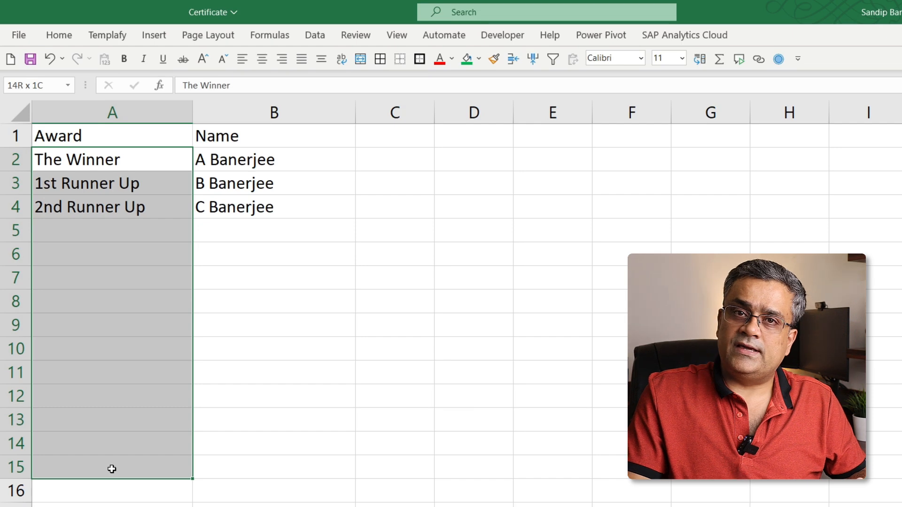
left_click(245, 372)
left_click_drag(271, 159, 235, 459)
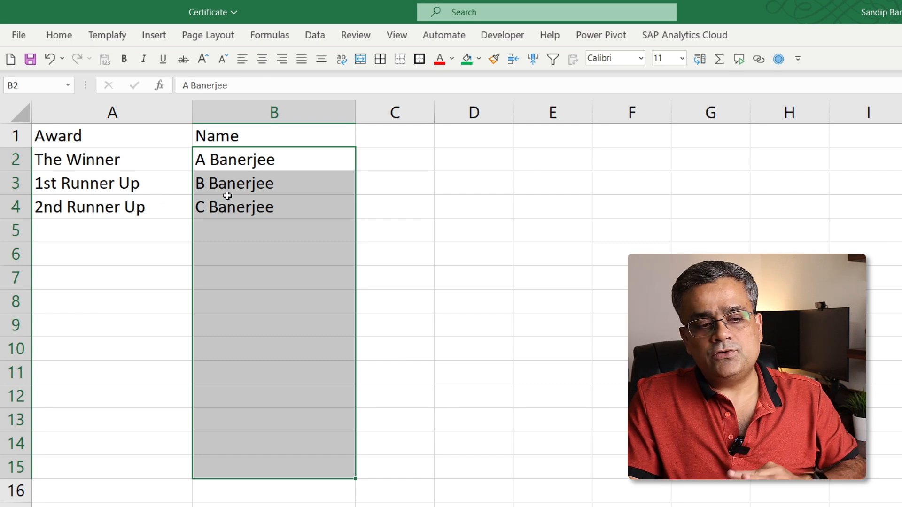
Check which file type the Save As page offers for the Certificate file and return to the sheet without saving
left_click(25, 36)
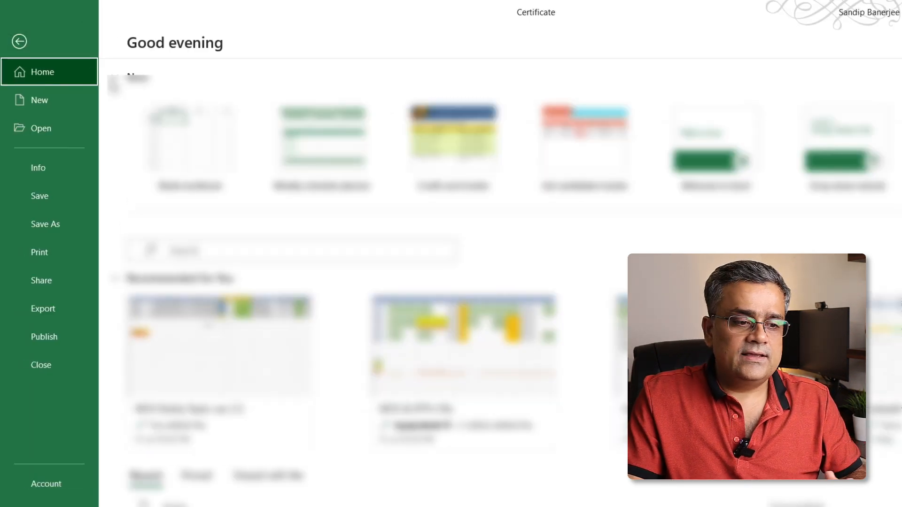
left_click(53, 225)
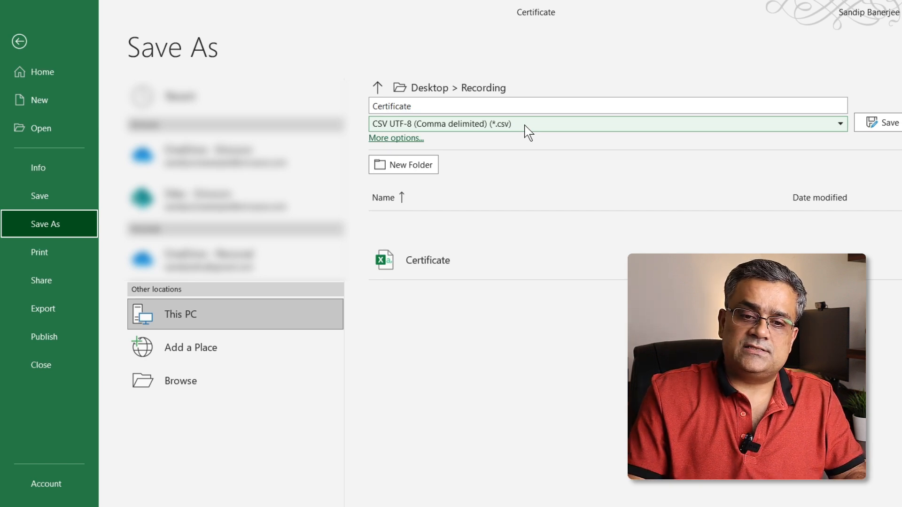
left_click(20, 42)
left_click(496, 275)
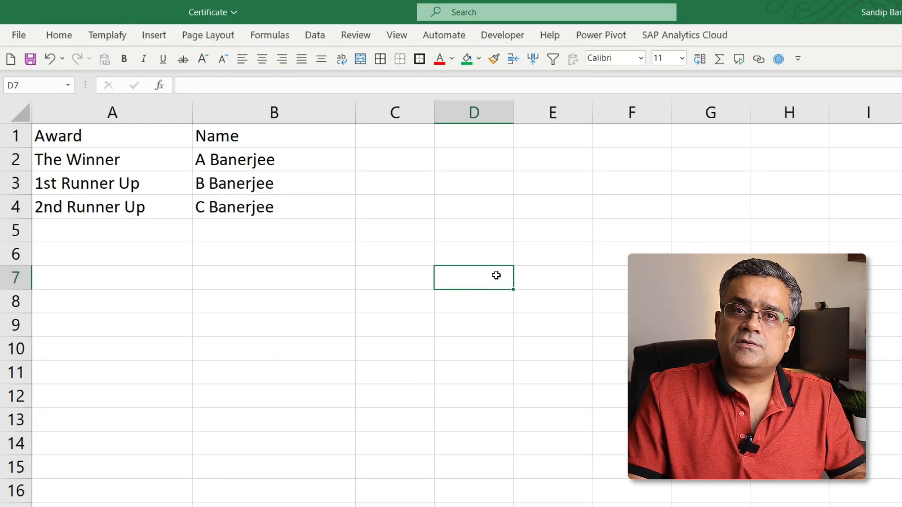
left_click(553, 230)
left_click_drag(127, 109, 274, 131)
left_click(305, 298)
left_click(461, 225)
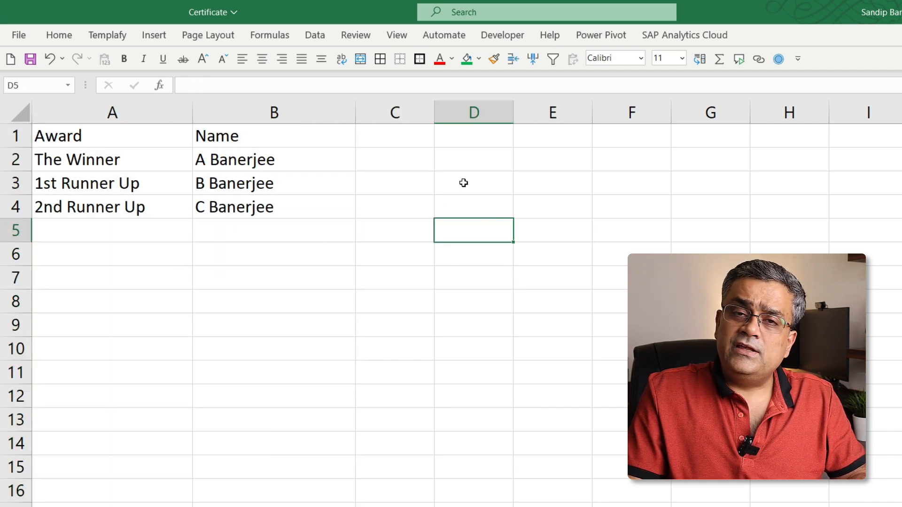
left_click(384, 300)
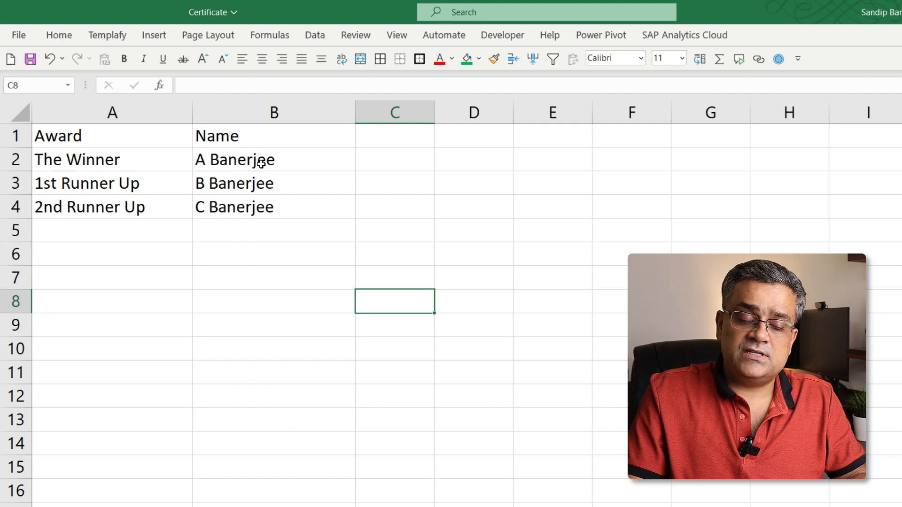
left_click(419, 135)
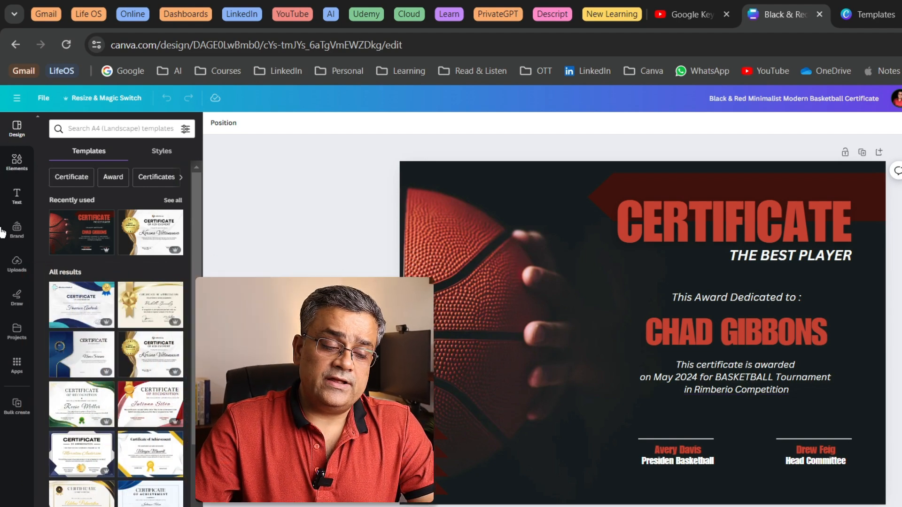
In the Canva basketball certificate design, open the Bulk create app and upload the Certificate CSV file as its data
left_click(18, 405)
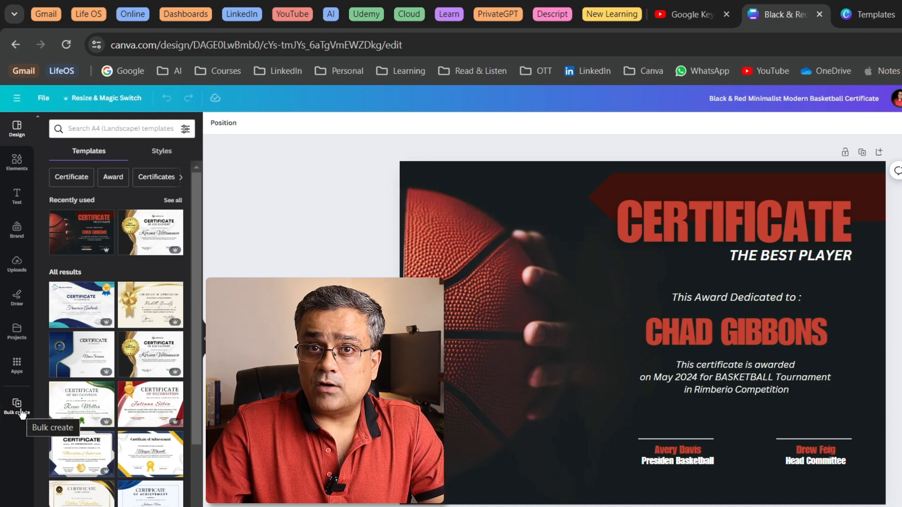
left_click(16, 371)
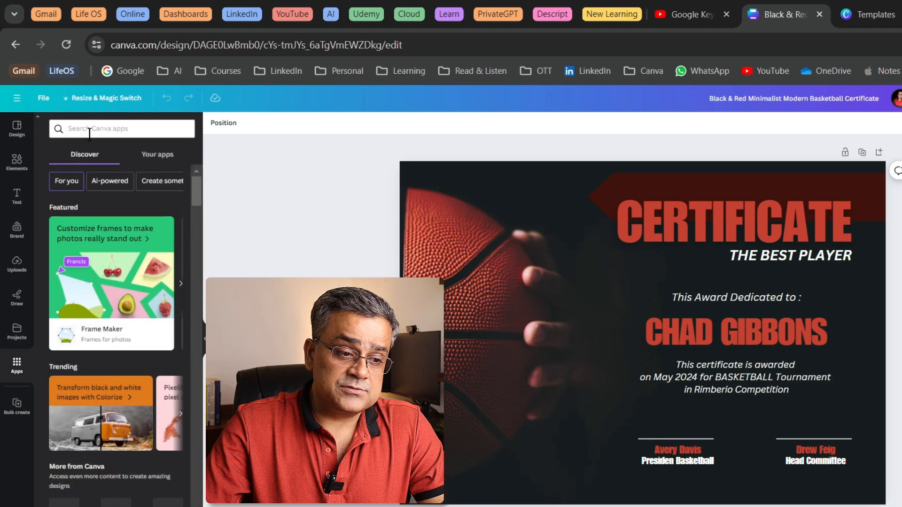
scroll(160, 282, "down", 3)
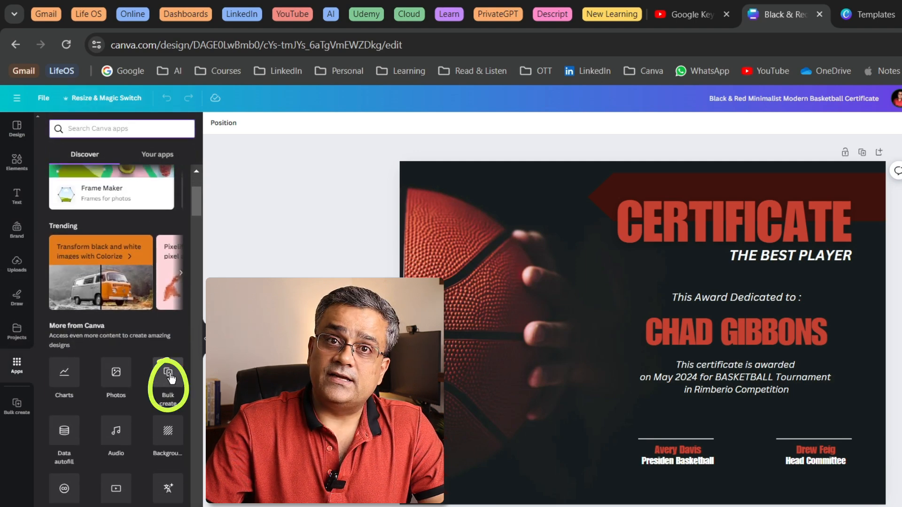
left_click(170, 378)
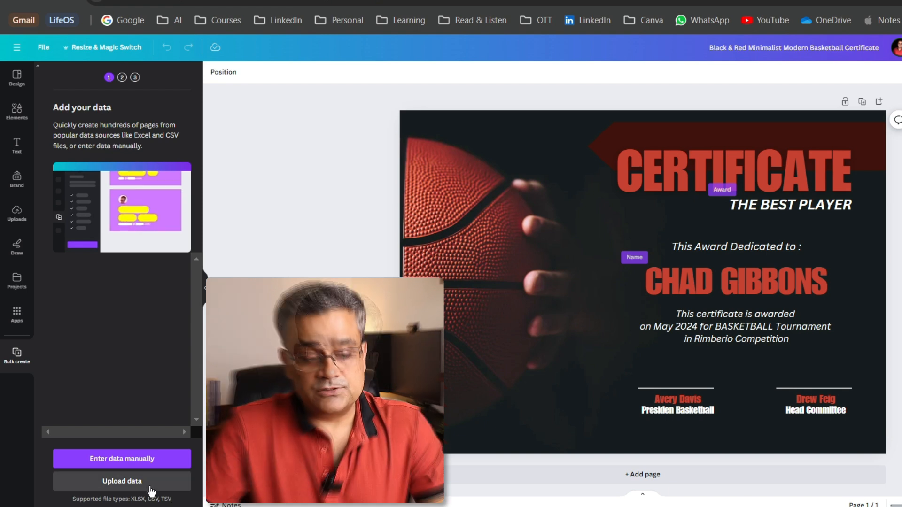
left_click(112, 482)
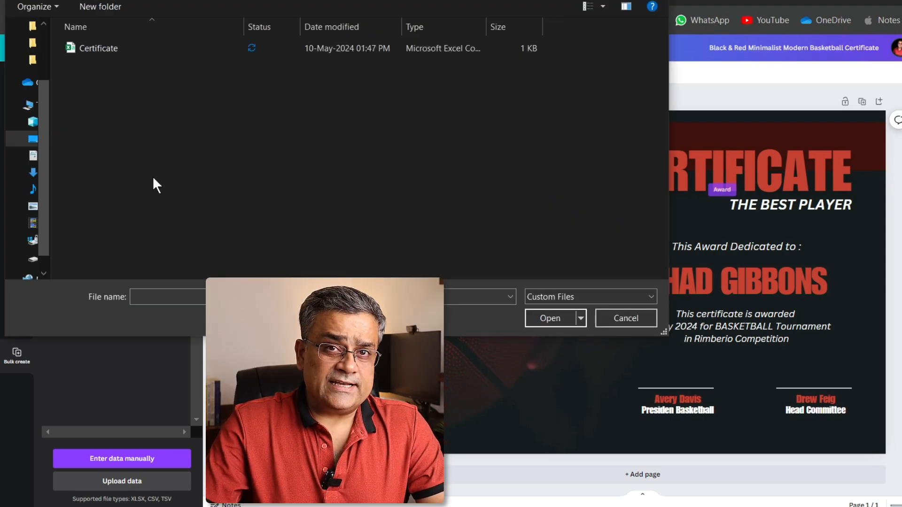
left_click(94, 47)
left_click(545, 317)
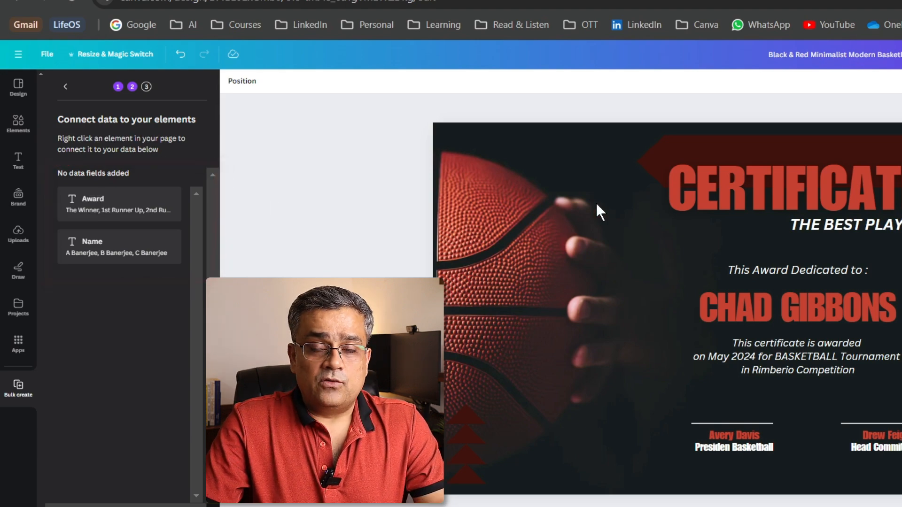
Connect the "THE BEST PLAYER" text on the certificate to the Award data field
left_click(831, 227)
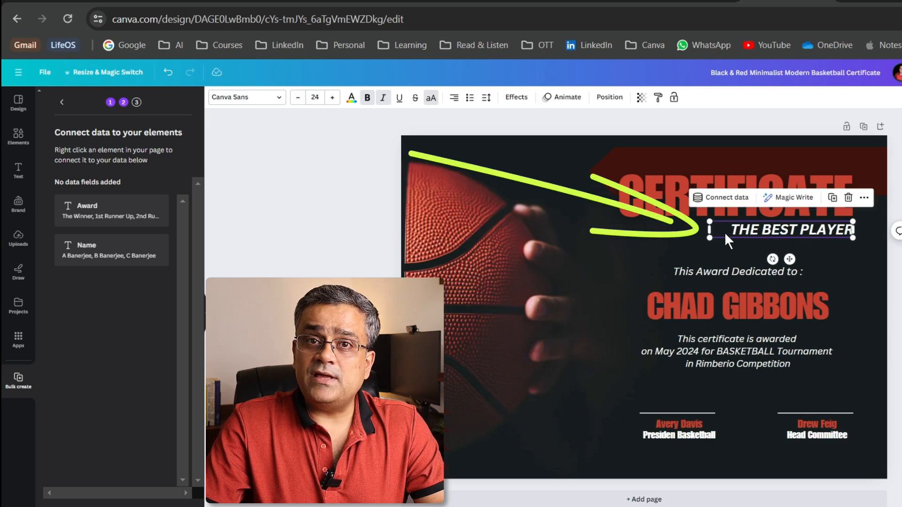
left_click(729, 198)
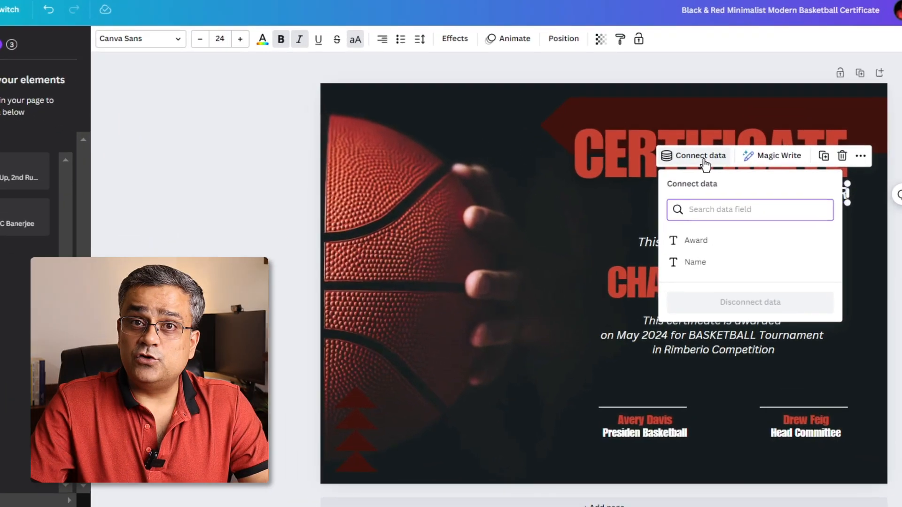
left_click(709, 246)
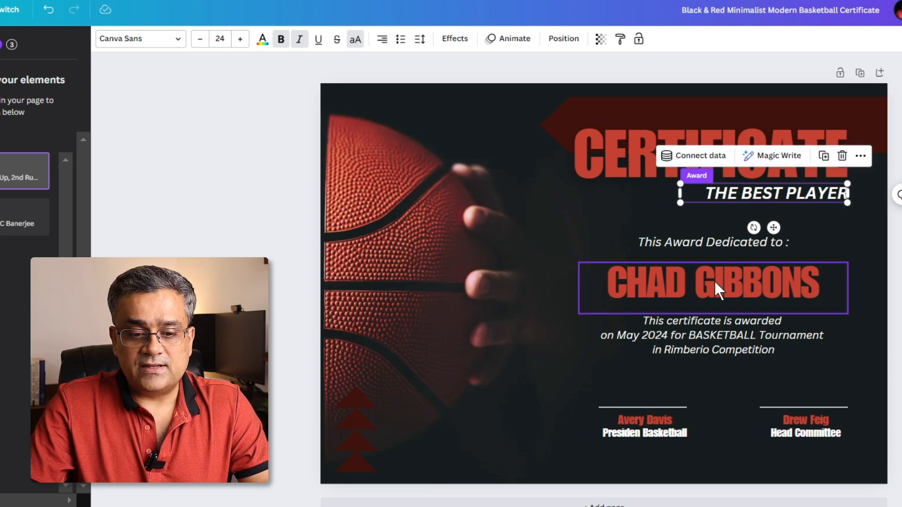
Connect the large red recipient name on the certificate to the Name data field
left_click(754, 277)
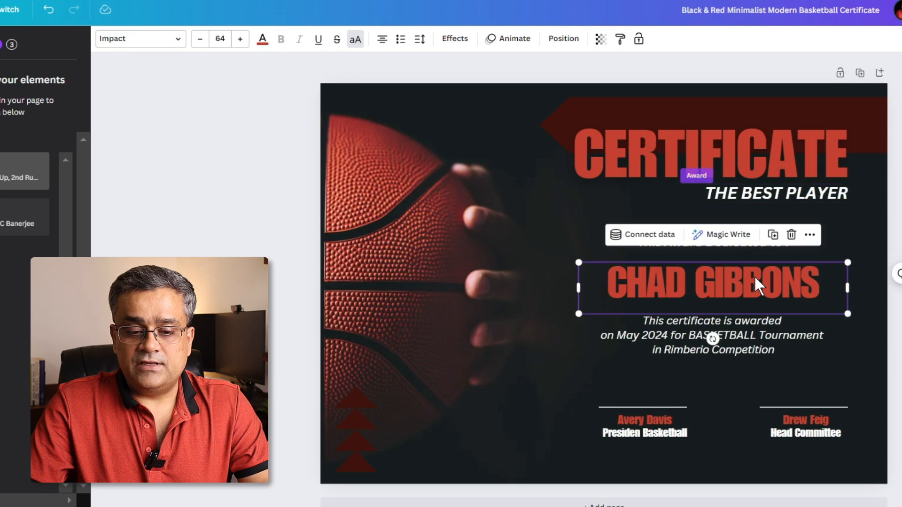
left_click(654, 240)
left_click(650, 345)
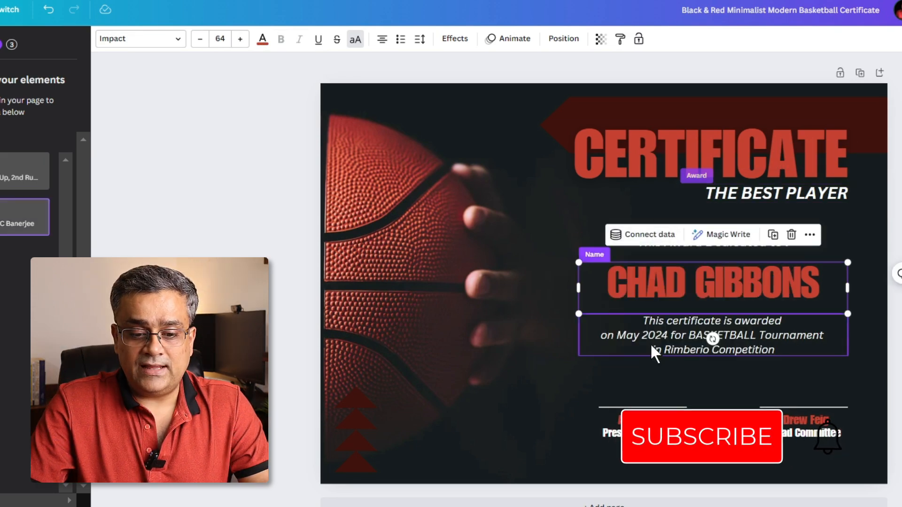
left_click(873, 302)
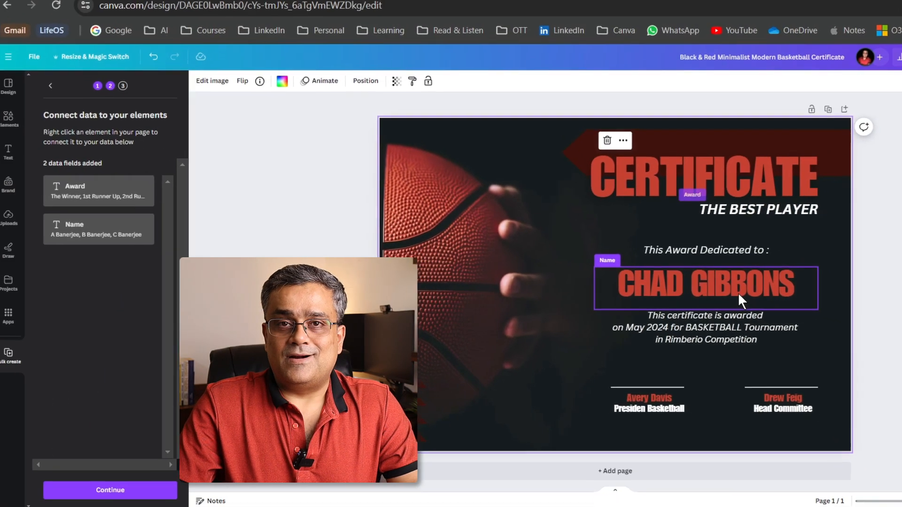
Generate 3 designs from all the data rows and look through the created certificate pages
left_click(117, 488)
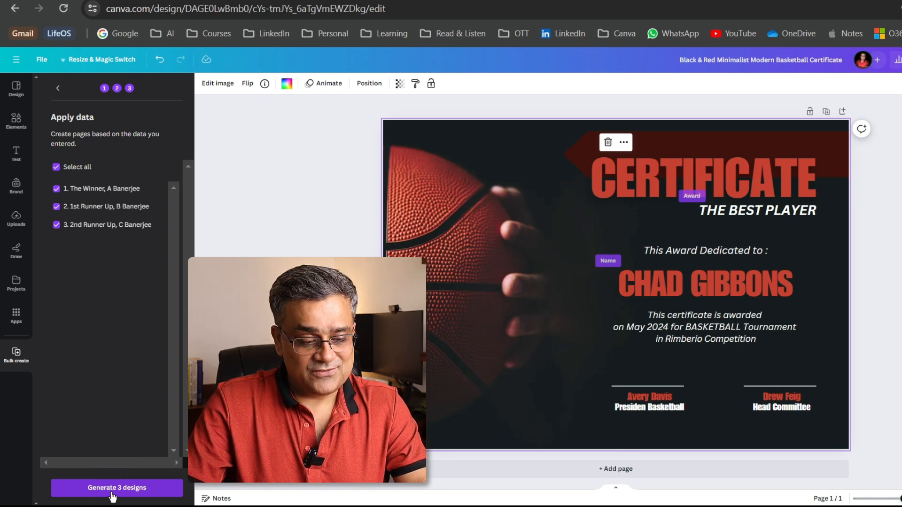
left_click(111, 492)
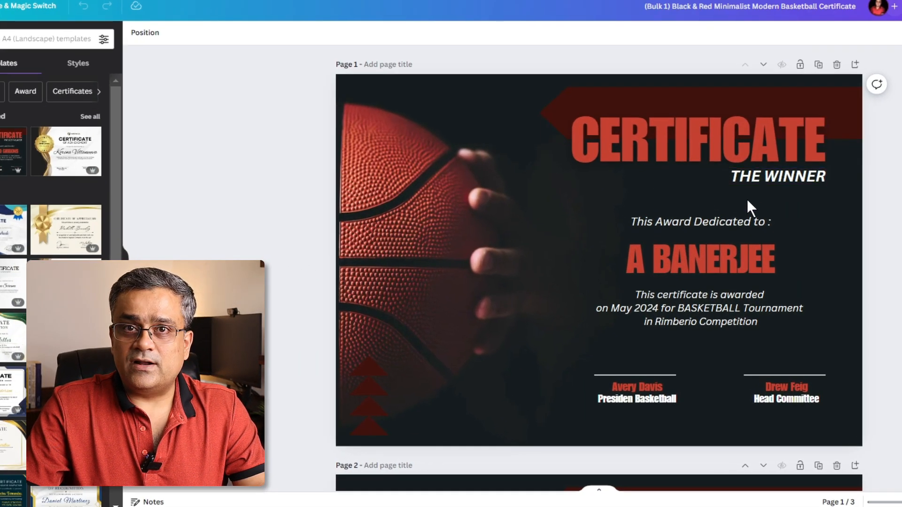
scroll(874, 207, "down", 5)
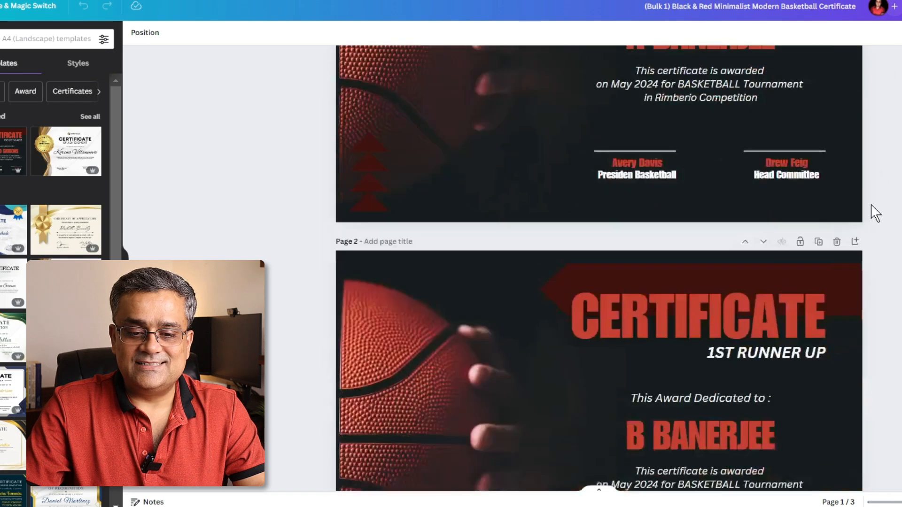
scroll(781, 273, "down", 3)
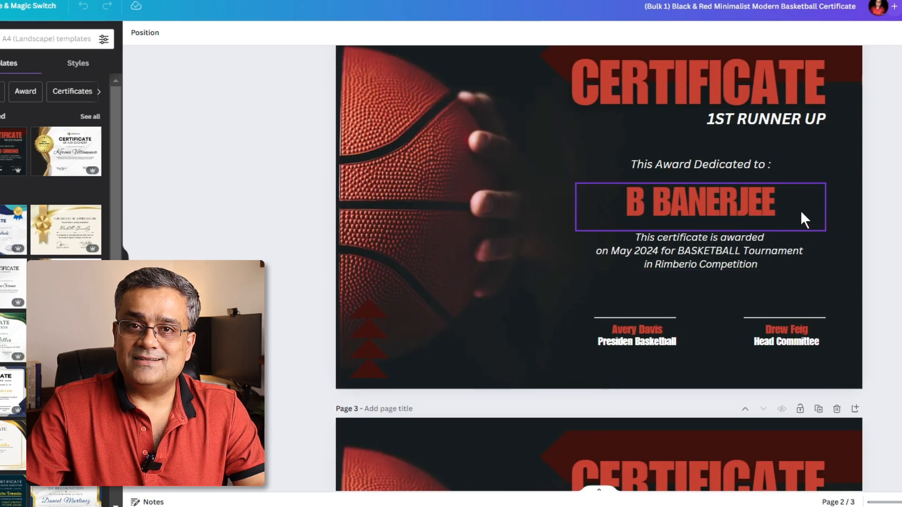
scroll(800, 210, "down", 3)
scroll(801, 209, "down", 3)
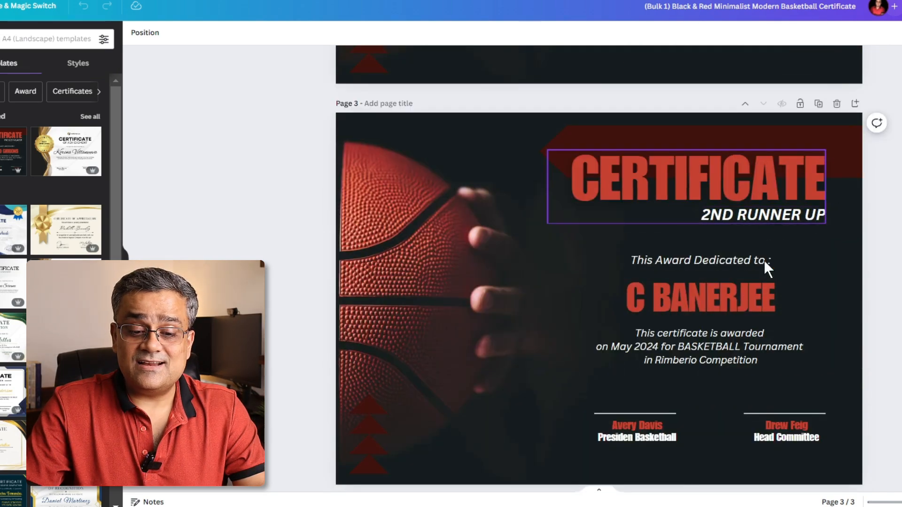